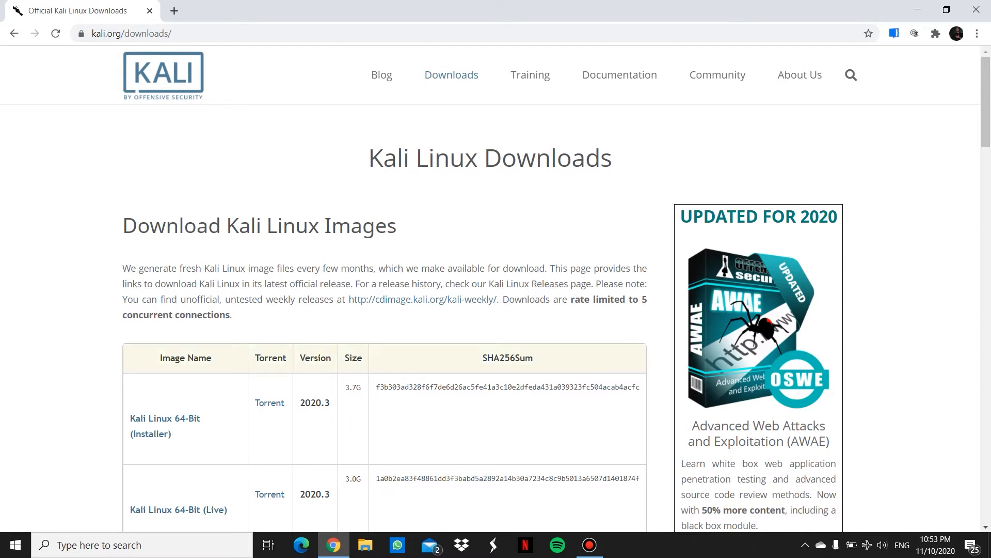
Step: Download the Kali Linux 2020.3 64-Bit Installer ISO from kali.org's downloads page
{"action": "scroll", "coordinate": [384, 289], "scroll_direction": "down", "scroll_amount": 1}
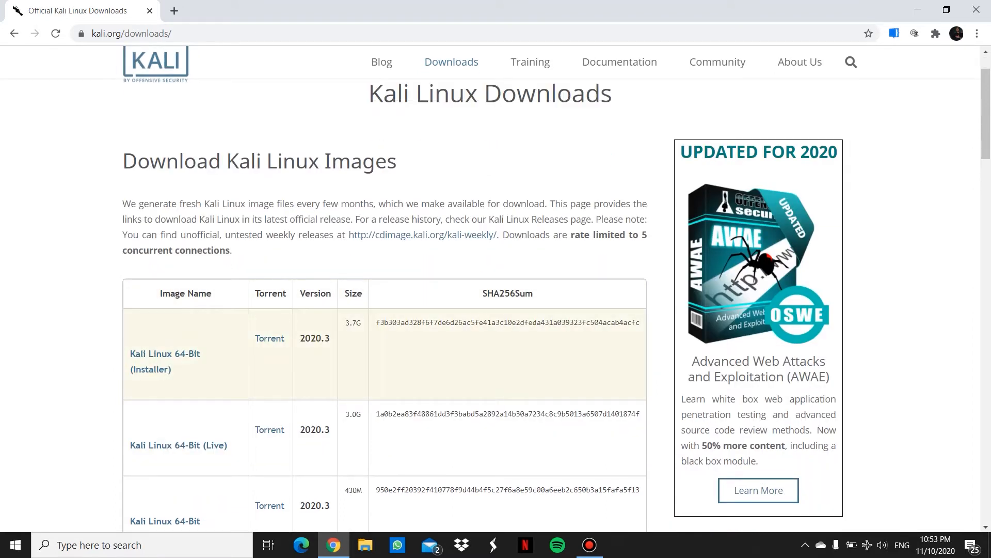
{"action": "left_click", "coordinate": [164, 354]}
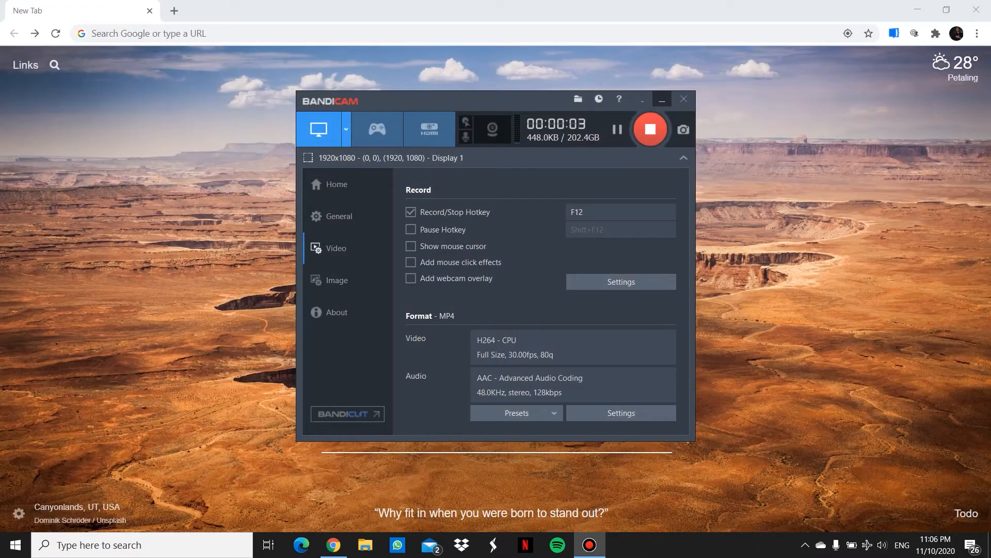
Step: Minimize Chrome and launch VMware Workstation 15 Player from its desktop shortcut
{"action": "left_click", "coordinate": [662, 100]}
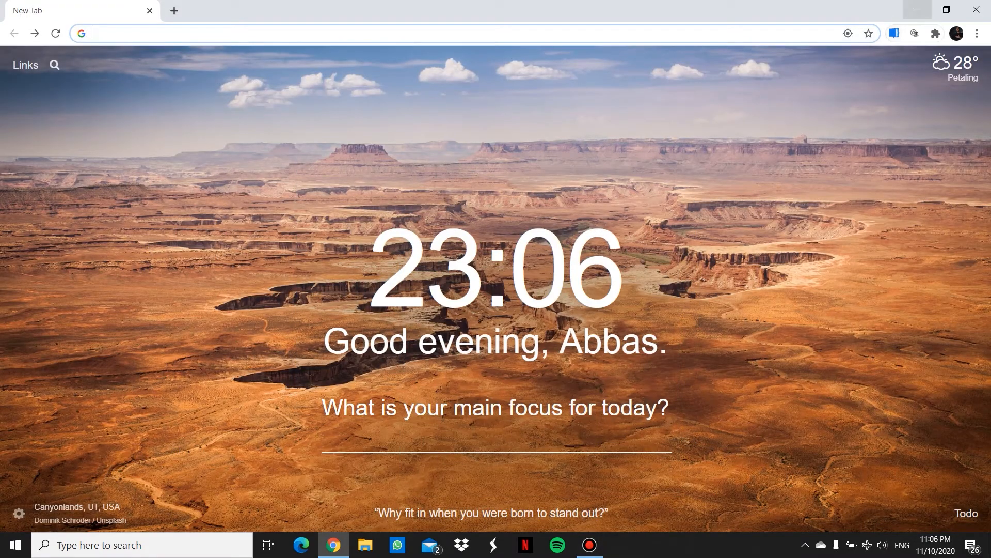
{"action": "left_click", "coordinate": [918, 10]}
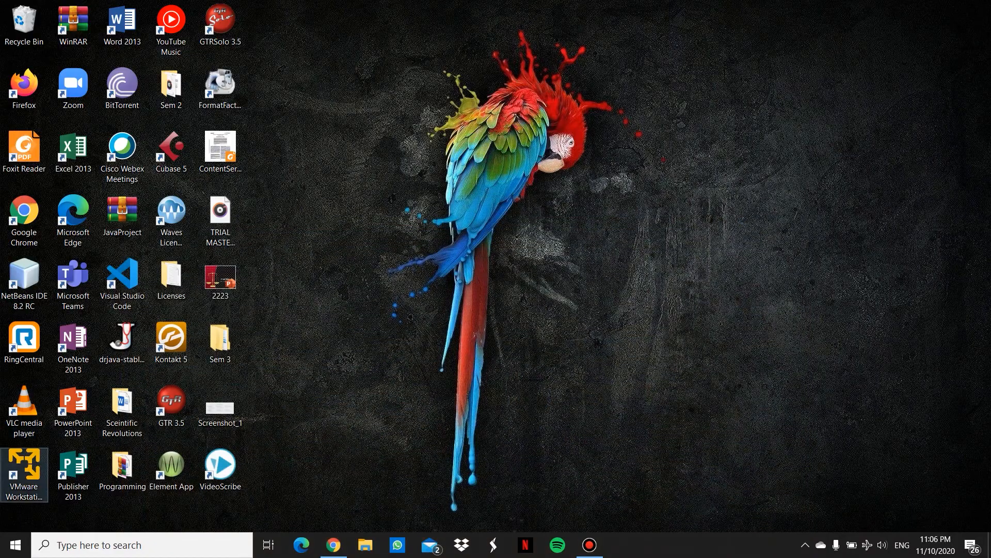
{"action": "double_click", "coordinate": [25, 470]}
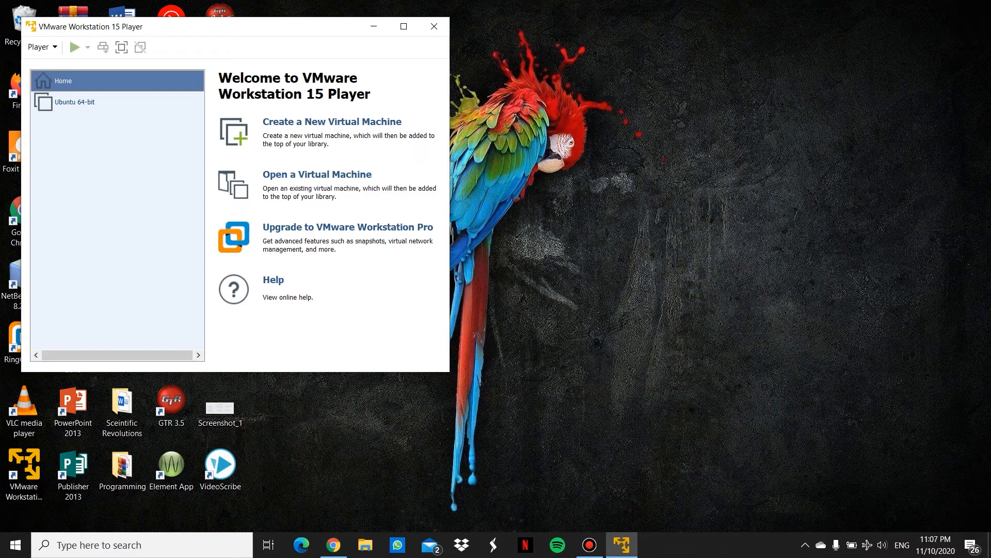
Step: Start a new virtual machine using the kali-linux-2020.3-installer-amd64 ISO as installer disc
{"action": "left_click", "coordinate": [332, 121]}
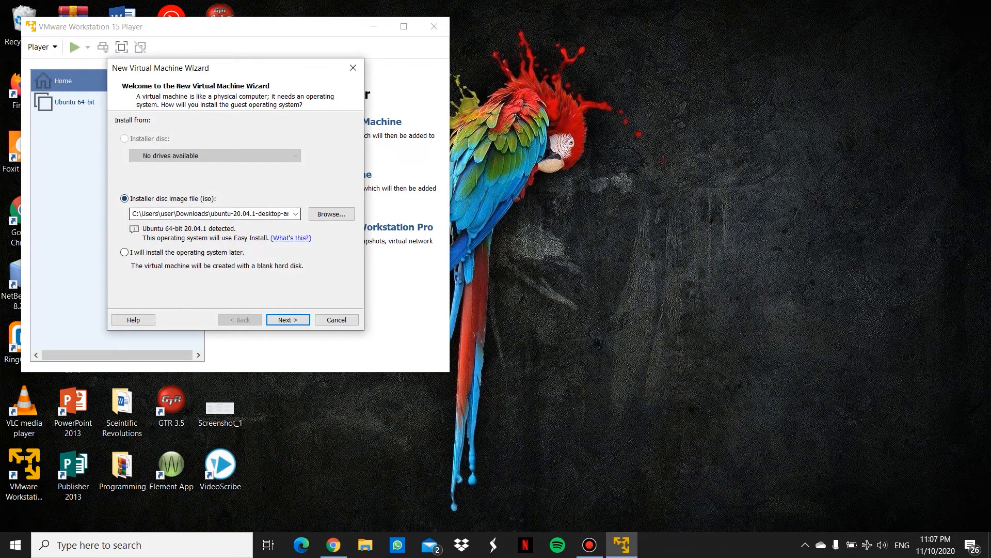
{"action": "left_click", "coordinate": [332, 213]}
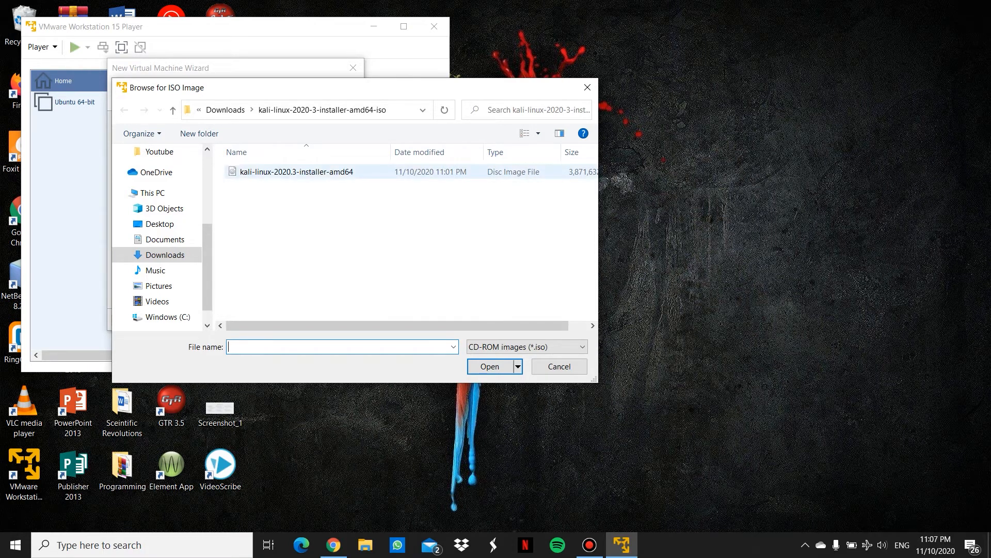
{"action": "left_click", "coordinate": [296, 172]}
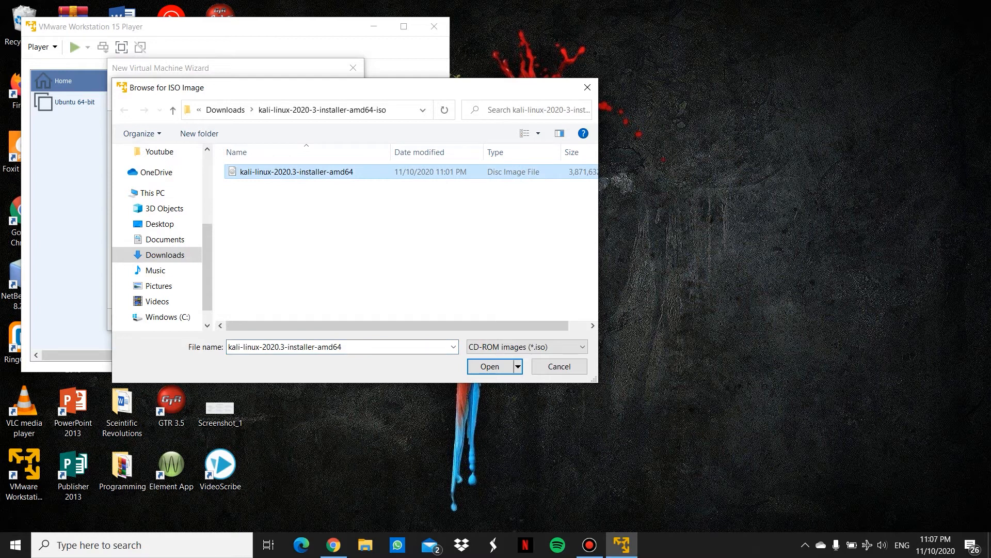
{"action": "left_click", "coordinate": [490, 366]}
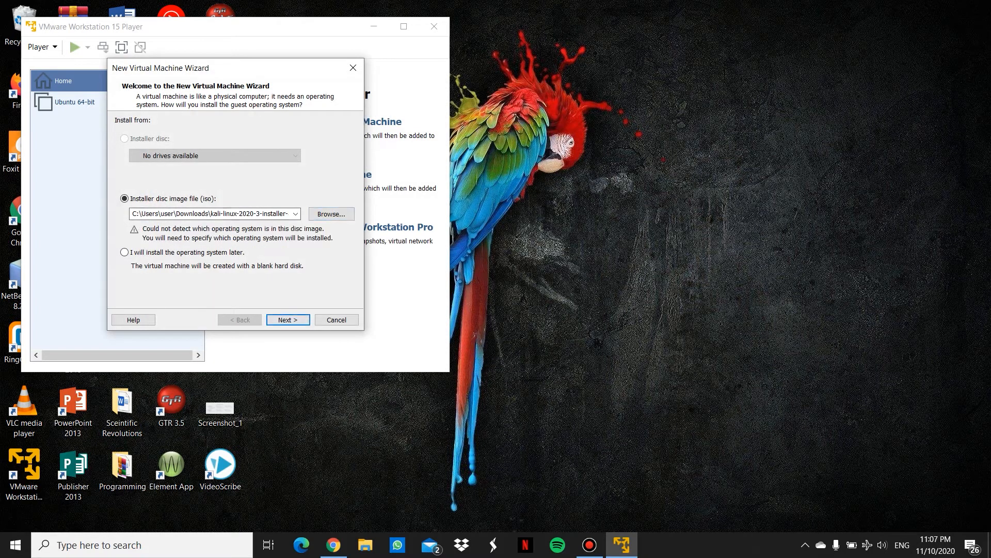
{"action": "key", "text": "Return"}
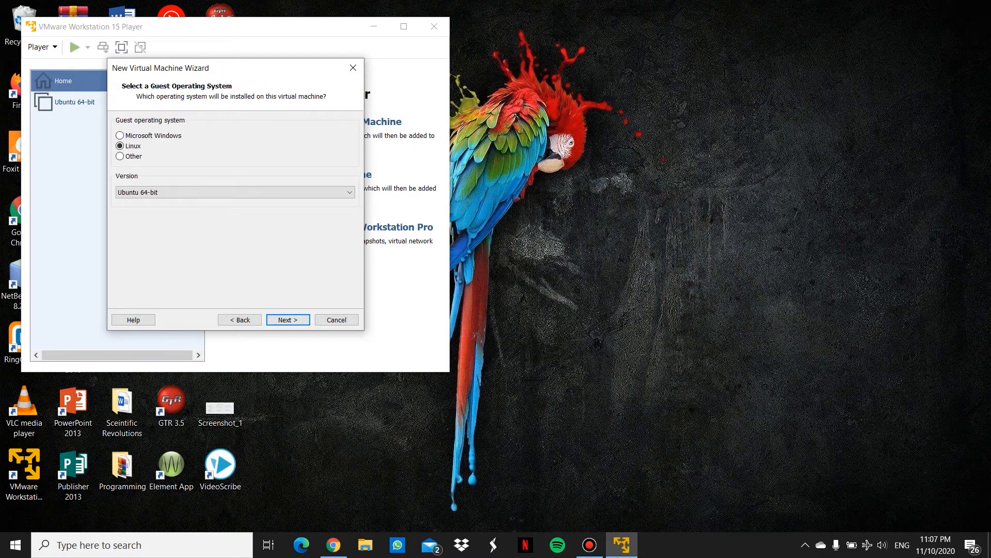
Step: Set the guest version to Linux Debian 9.x 64-bit
{"action": "key", "text": "alt+Down"}
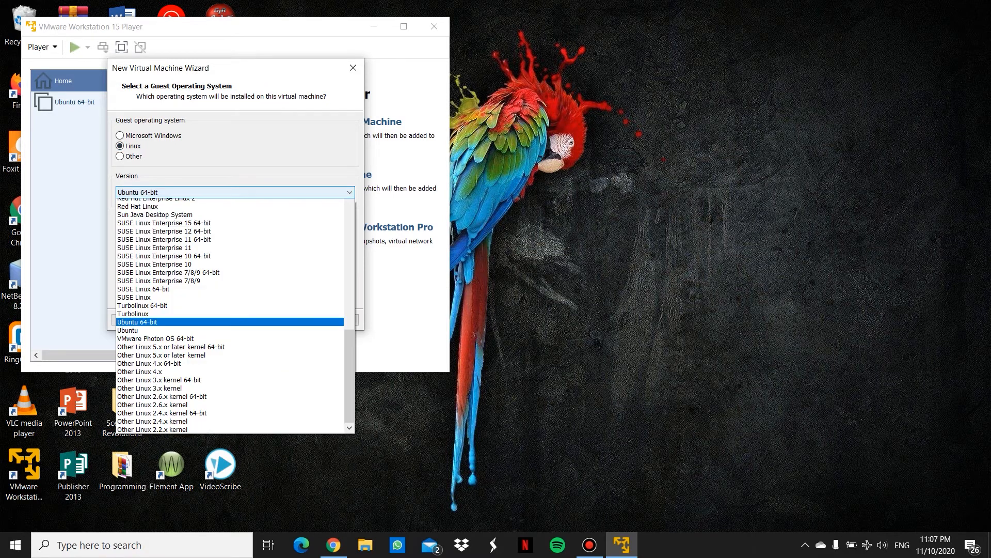
{"action": "key", "text": "Up"}
{"action": "key", "text": "Up"}
{"action": "key", "text": "Up"}
{"action": "key", "text": "Up"}
{"action": "key", "text": "Up"}
{"action": "key", "text": "Up"}
{"action": "key", "text": "Up"}
{"action": "key", "text": "Up"}
{"action": "key", "text": "Up"}
{"action": "key", "text": "Up"}
{"action": "key", "text": "Up"}
{"action": "key", "text": "Up"}
{"action": "key", "text": "Up"}
{"action": "key", "text": "Up"}
{"action": "key", "text": "Up"}
{"action": "key", "text": "Up"}
{"action": "key", "text": "Up"}
{"action": "key", "text": "Up"}
{"action": "key", "text": "Up"}
{"action": "key", "text": "Up"}
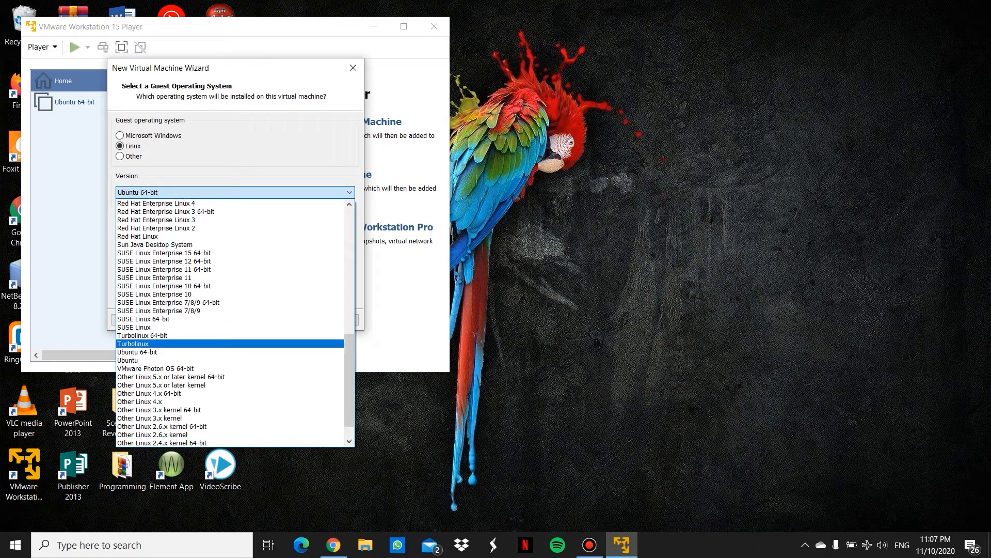
{"action": "key", "text": "Up"}
{"action": "key", "text": "Up"}
{"action": "key", "text": "Up"}
{"action": "key", "text": "Up"}
{"action": "key", "text": "Up"}
{"action": "key", "text": "Up"}
{"action": "key", "text": "Up"}
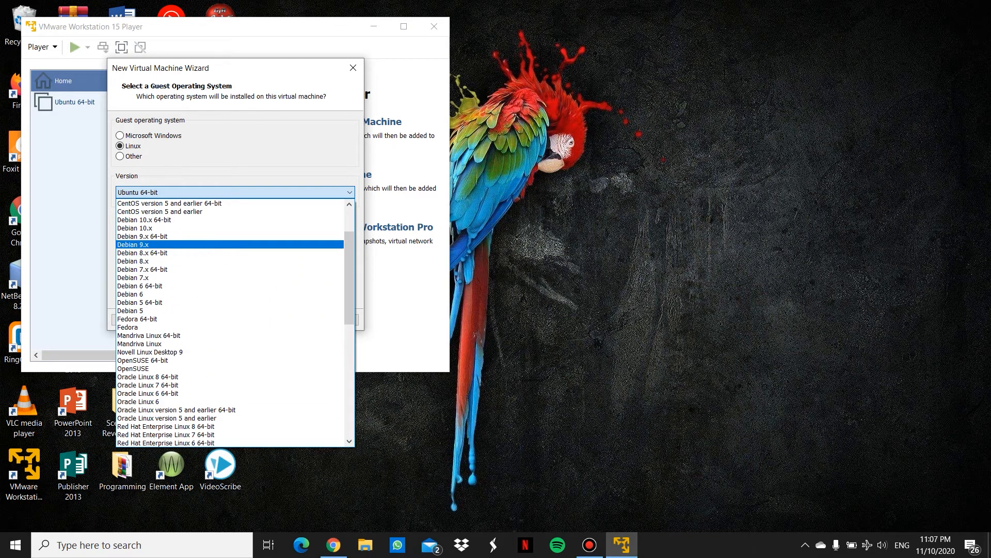
{"action": "key", "text": "Up"}
{"action": "key", "text": "Return"}
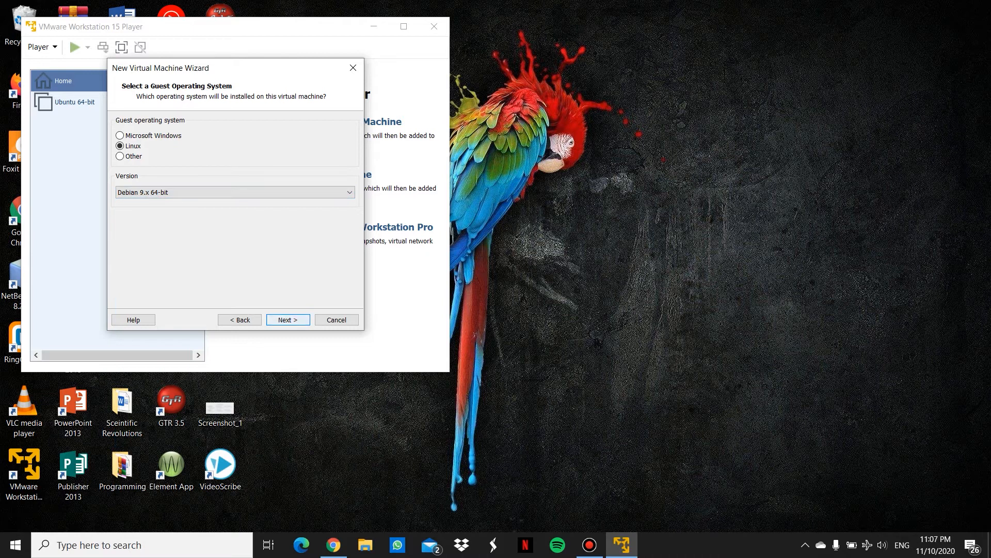
{"action": "key", "text": "Return"}
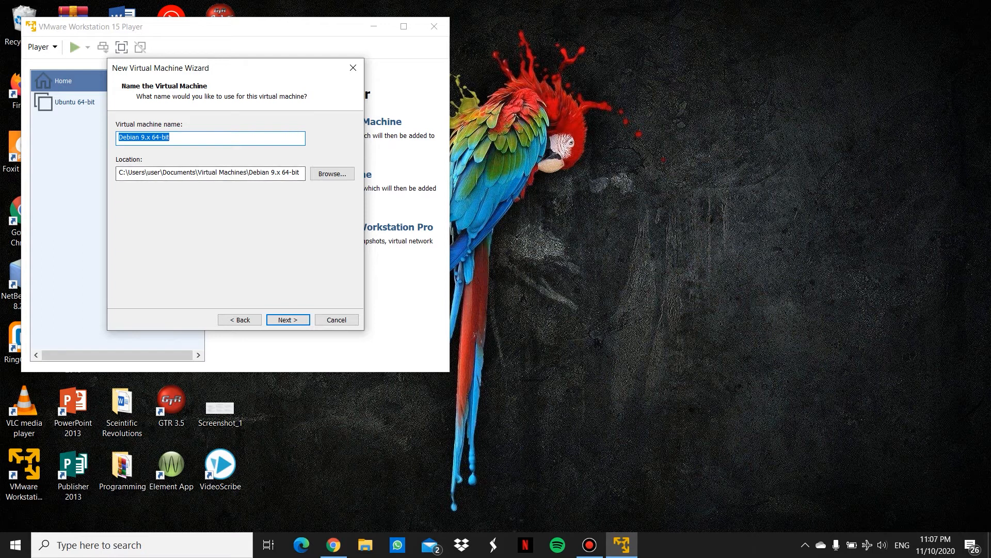
Step: Name the VM 'Kali Linux' and raise its disk size to 25 GB
{"action": "type", "text": "Kali"}
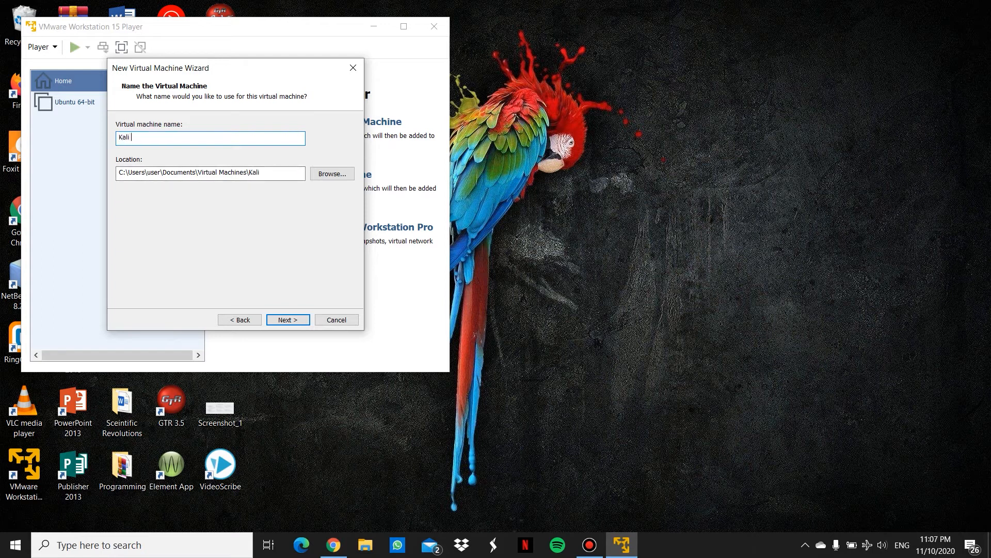
{"action": "type", "text": " Linux"}
{"action": "key", "text": "Return"}
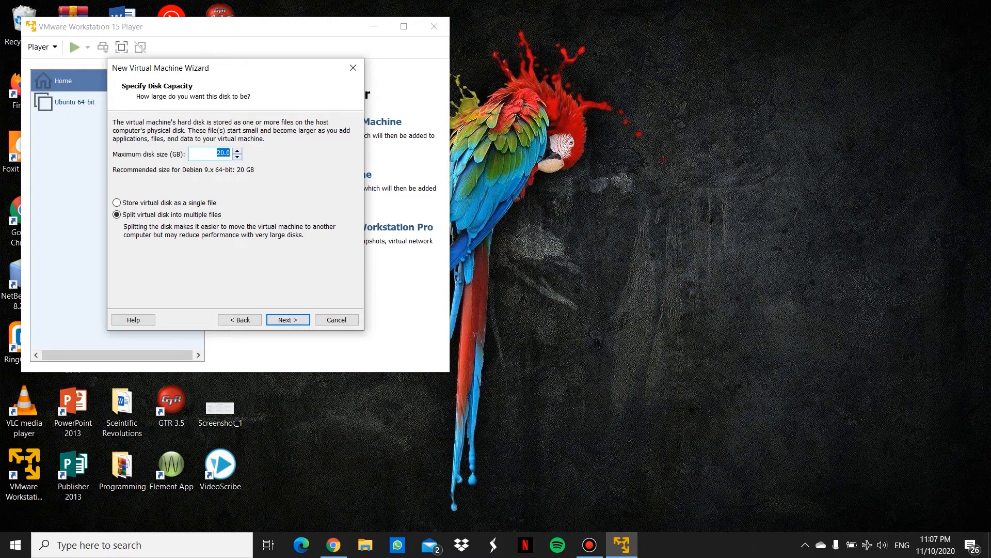
{"action": "key", "text": "Up"}
{"action": "key", "text": "Up"}
{"action": "key", "text": "Up"}
{"action": "key", "text": "Up"}
{"action": "key", "text": "Return"}
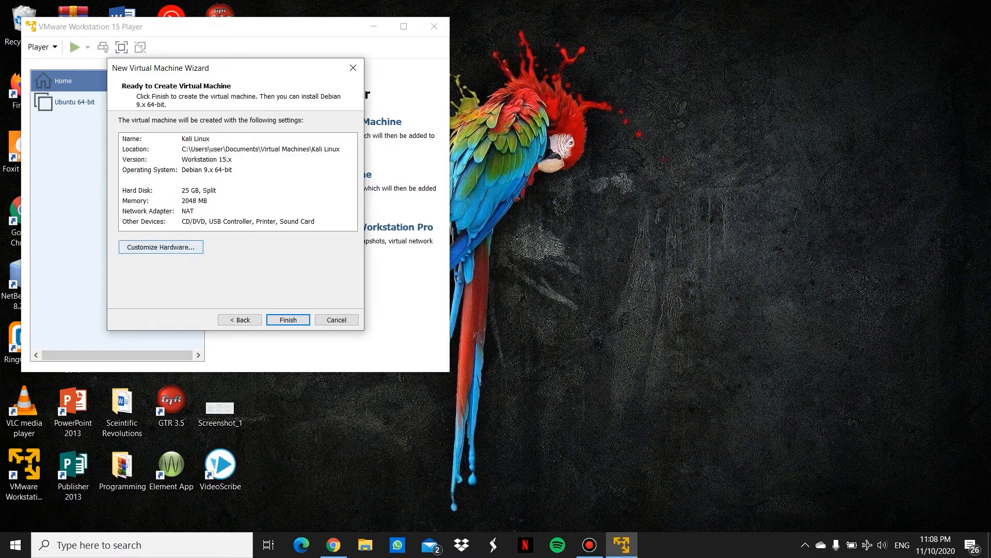
Step: Review the 2048 MB hardware settings, finish the wizard and power on the VM
{"action": "left_click", "coordinate": [161, 248]}
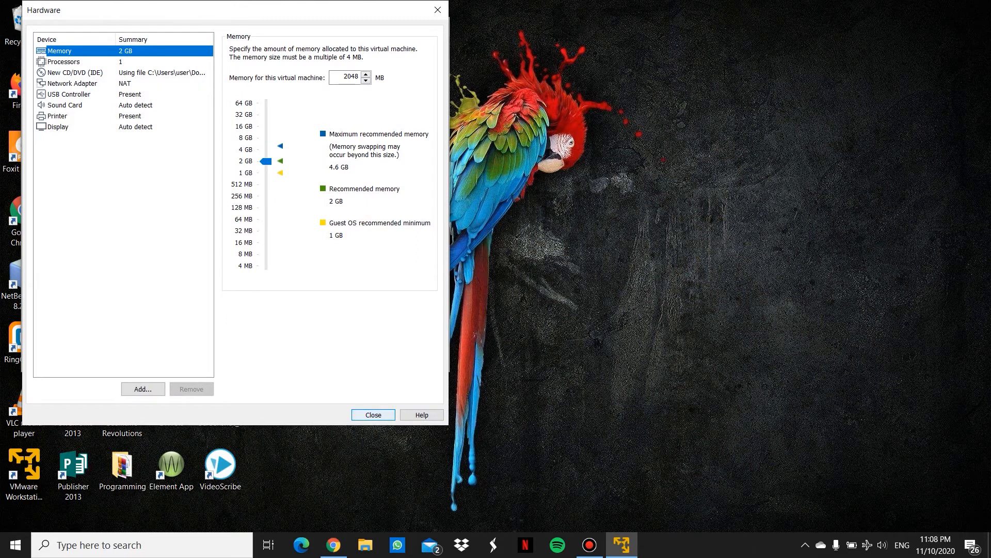
{"action": "left_click", "coordinate": [373, 414]}
{"action": "left_click", "coordinate": [288, 319]}
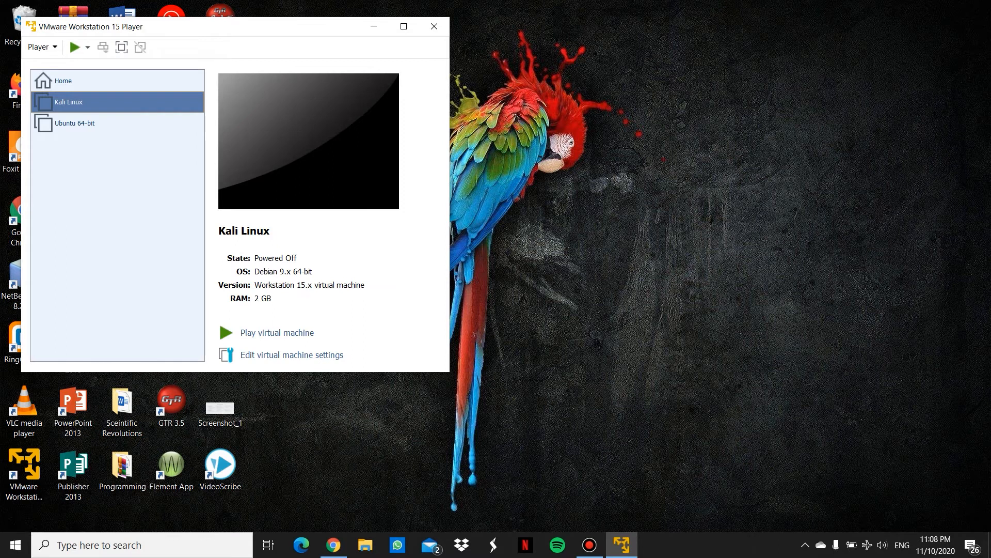
{"action": "left_click", "coordinate": [278, 332]}
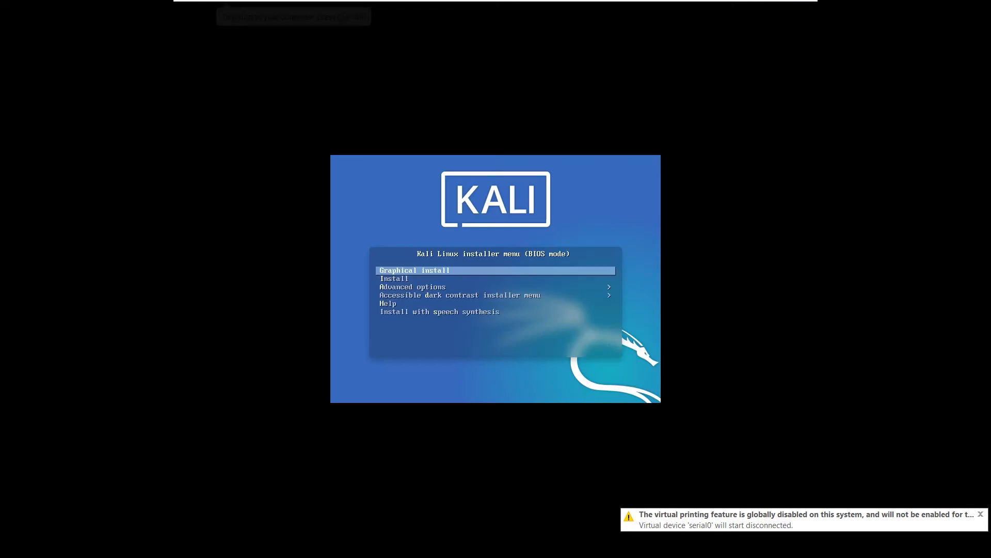
Step: Start the Graphical install with English as the installation language
{"action": "key", "text": "Down"}
{"action": "key", "text": "Up"}
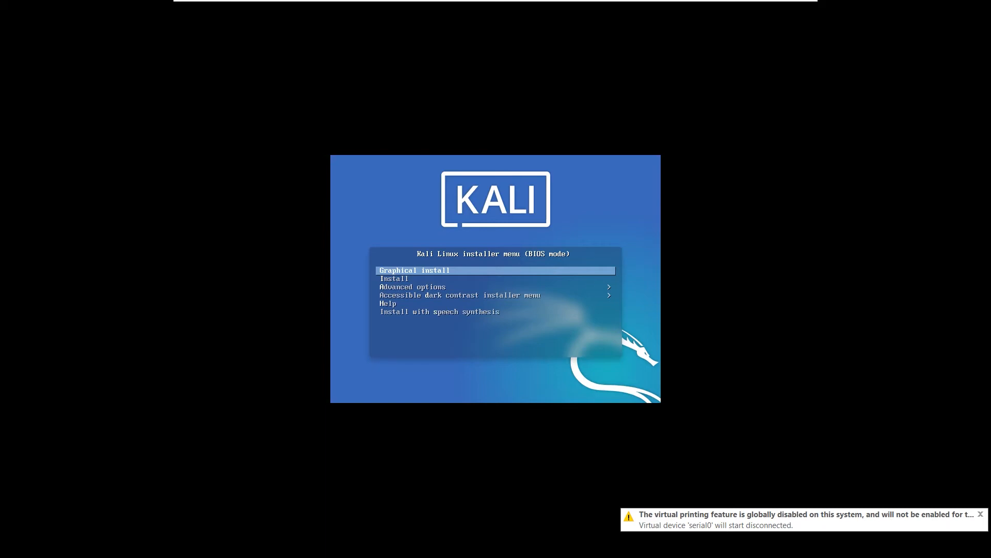
{"action": "key", "text": "Return"}
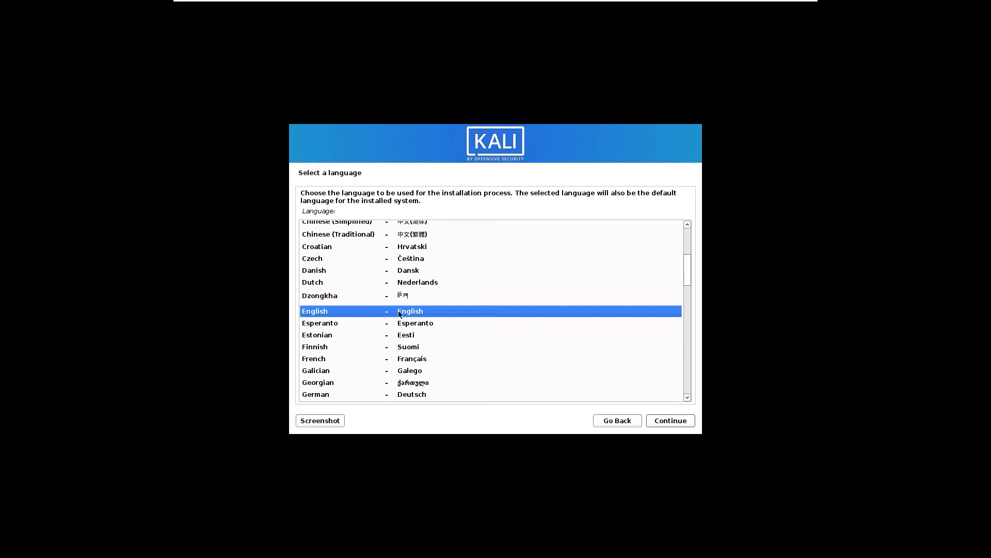
{"action": "left_click", "coordinate": [674, 423]}
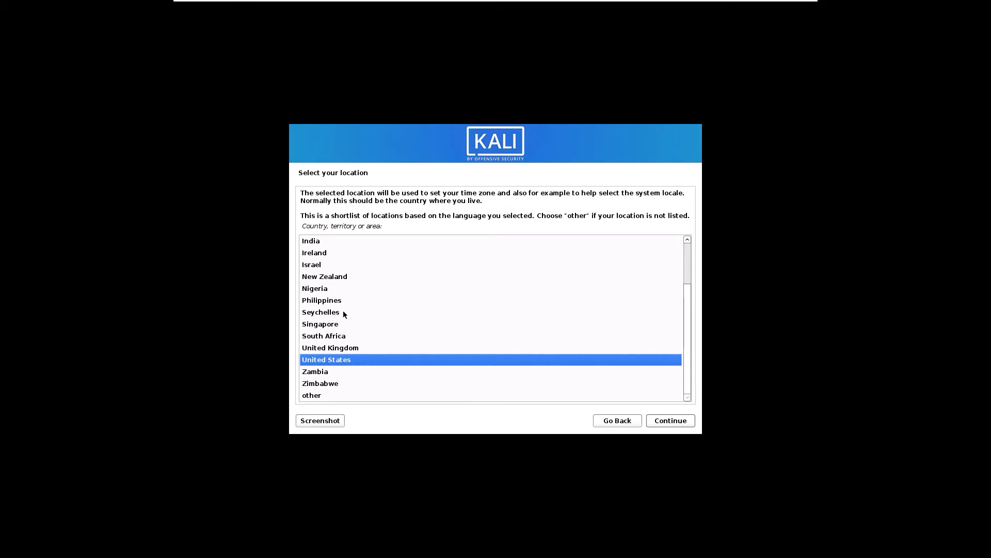
Step: Set the location to United States and keep the American English keymap
{"action": "scroll", "coordinate": [343, 313], "scroll_direction": "up", "scroll_amount": 3}
{"action": "scroll", "coordinate": [347, 326], "scroll_direction": "down", "scroll_amount": 3}
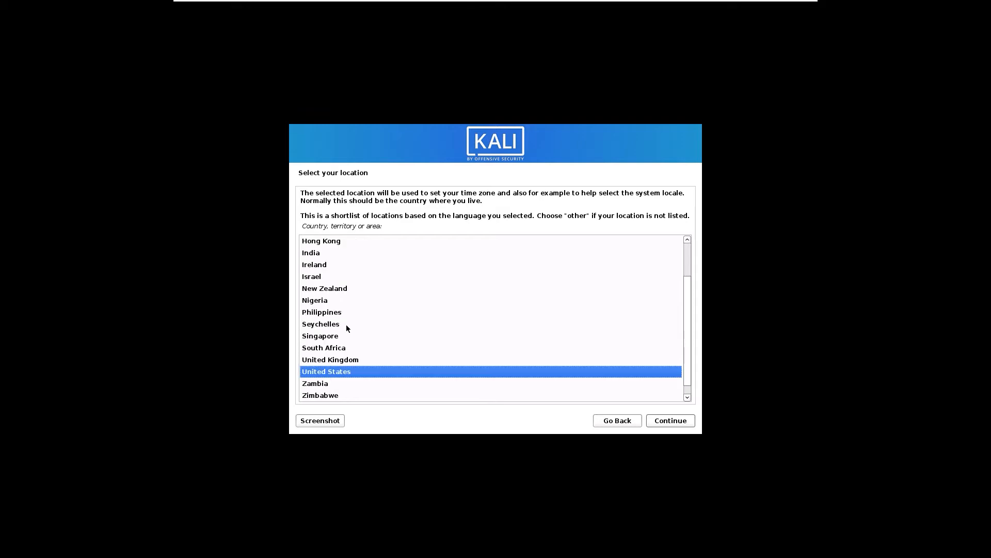
{"action": "scroll", "coordinate": [353, 325], "scroll_direction": "up", "scroll_amount": 2}
{"action": "scroll", "coordinate": [354, 326], "scroll_direction": "down", "scroll_amount": 3}
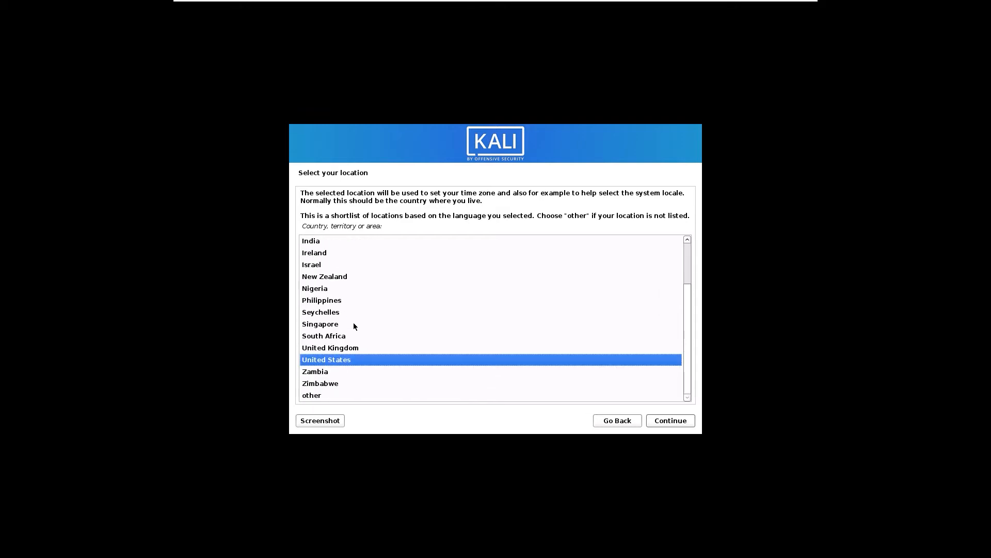
{"action": "left_click", "coordinate": [335, 395]}
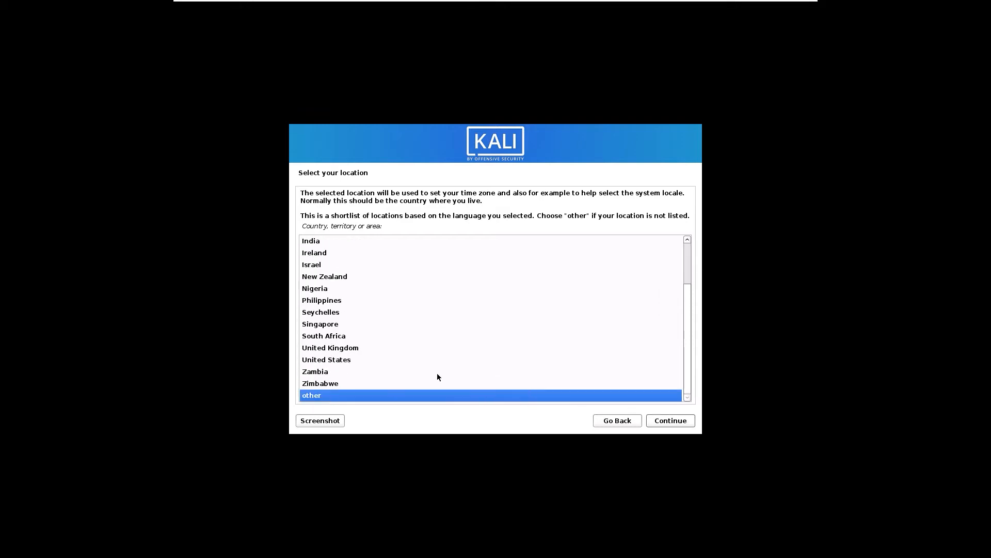
{"action": "left_click", "coordinate": [342, 360]}
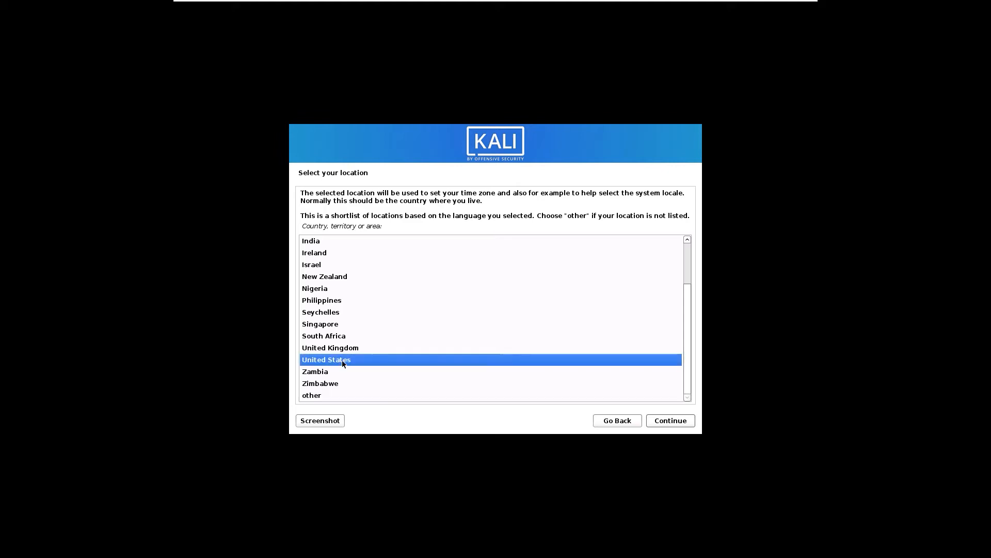
{"action": "left_click", "coordinate": [671, 421]}
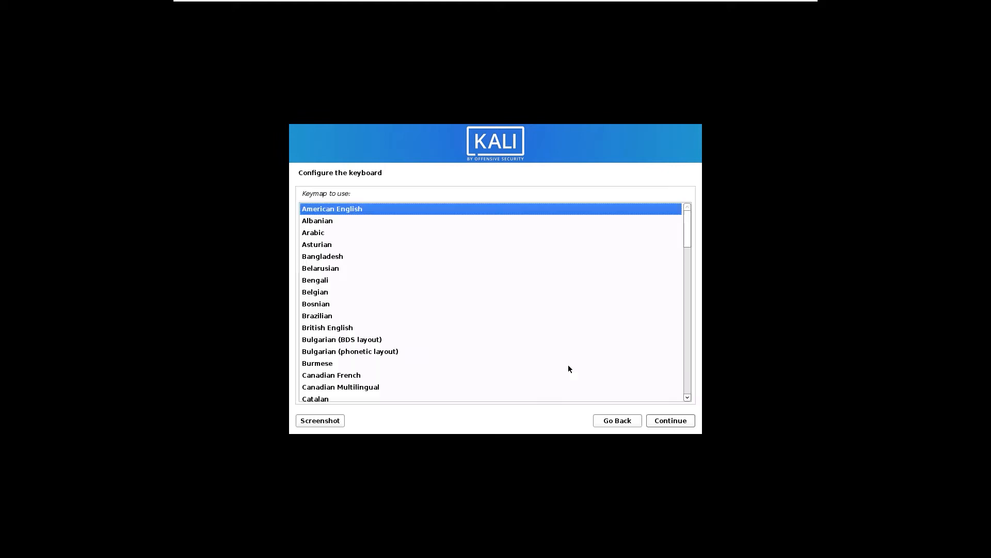
{"action": "left_click", "coordinate": [672, 420]}
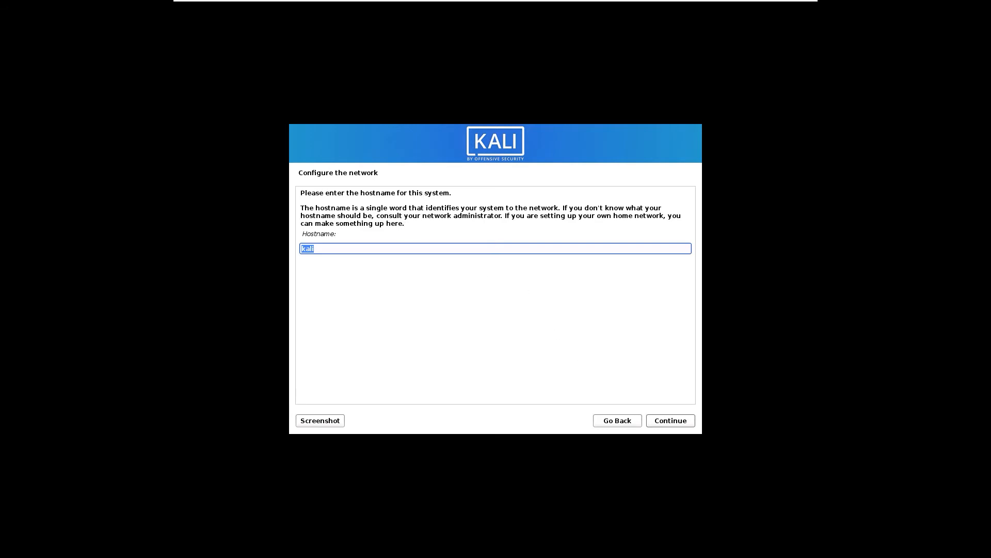
Step: Keep hostname kali, leave the domain blank, and enter the new user's full name
{"action": "left_click", "coordinate": [674, 424]}
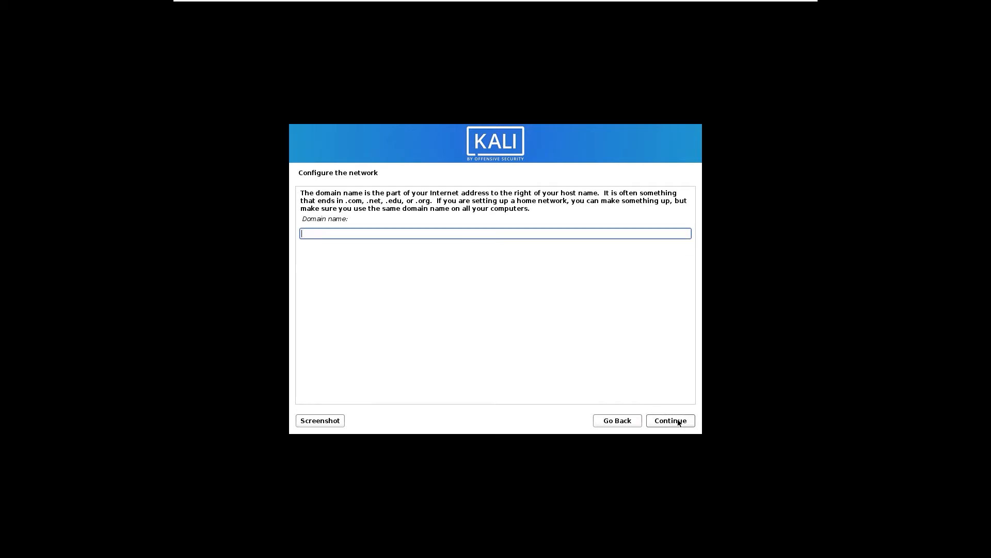
{"action": "left_click", "coordinate": [682, 423]}
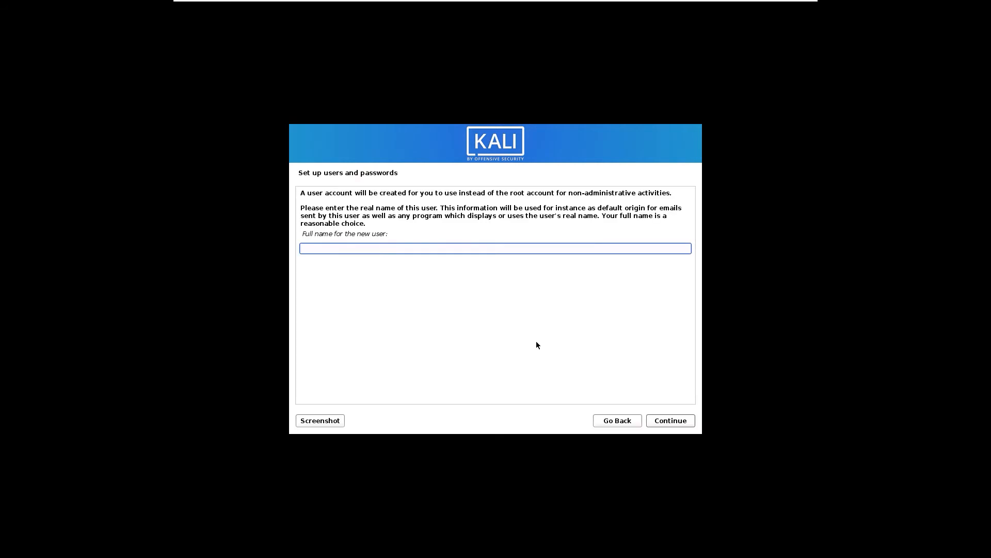
{"action": "type", "text": "dl9"}
{"action": "left_click", "coordinate": [664, 421]}
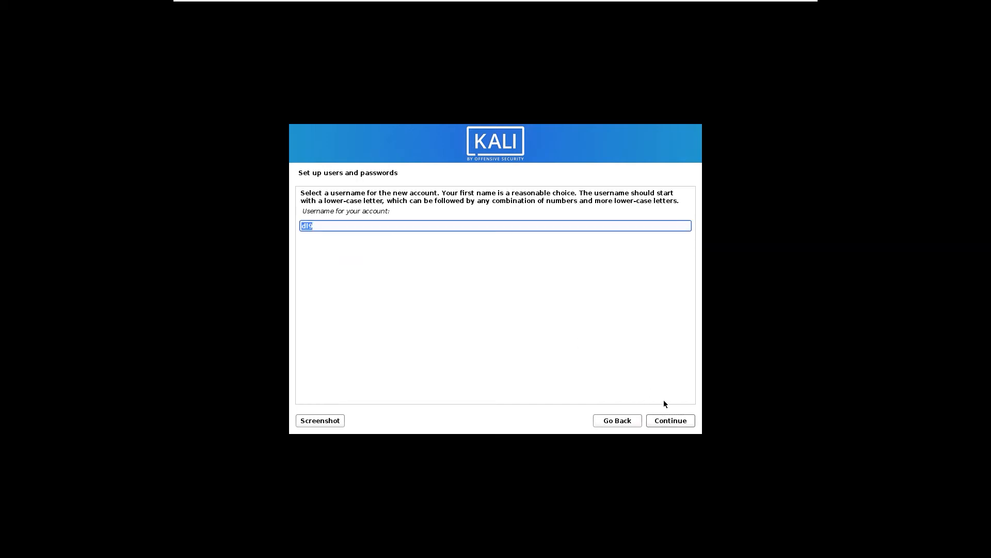
Step: Accept the suggested username and enter the account password twice
{"action": "left_click", "coordinate": [670, 422]}
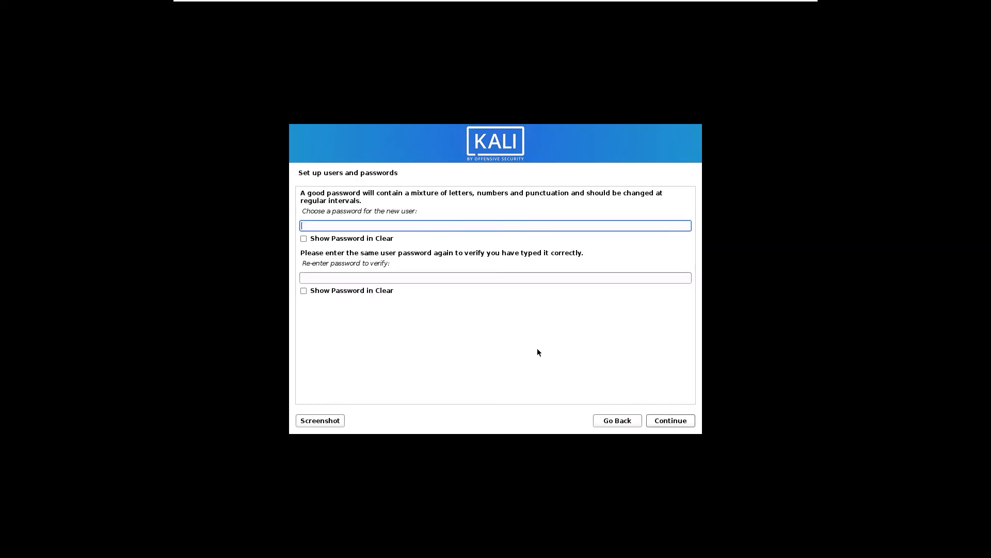
{"action": "type", "text": "***********"}
{"action": "left_click", "coordinate": [512, 278]}
{"action": "type", "text": "*********"}
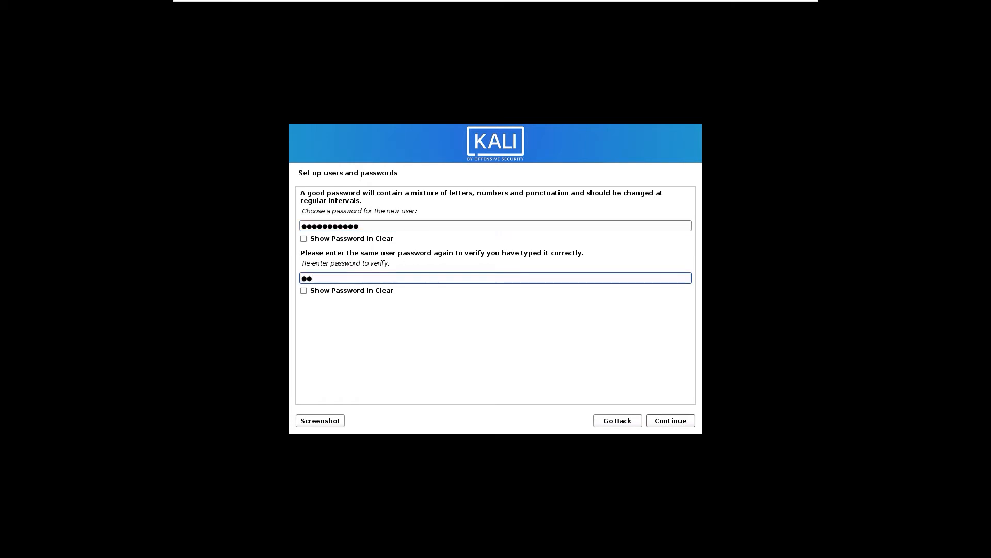
{"action": "type", "text": "**"}
Step: Confirm the password, accept Eastern time, and choose guided partitioning of the 26.8 GB disk
{"action": "left_click", "coordinate": [681, 424]}
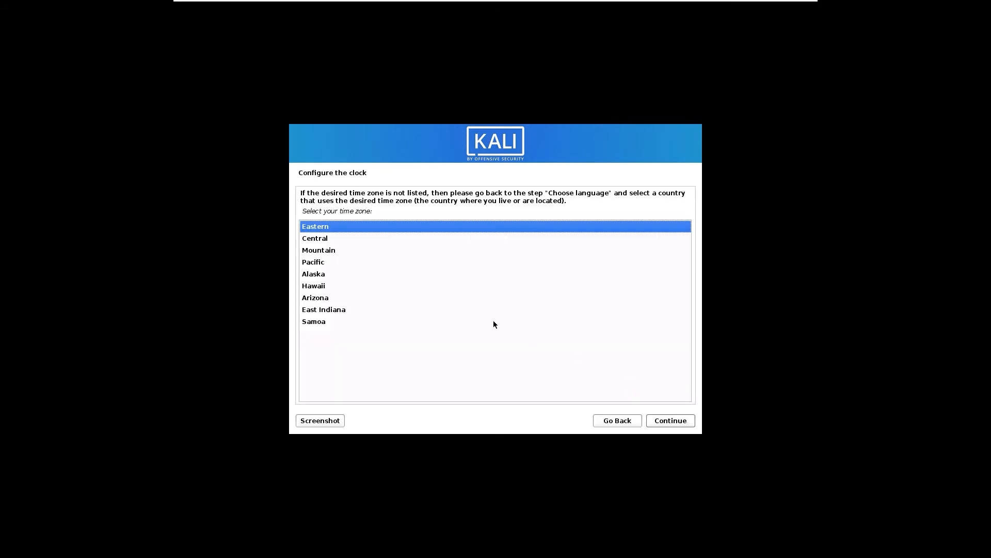
{"action": "left_click", "coordinate": [672, 420]}
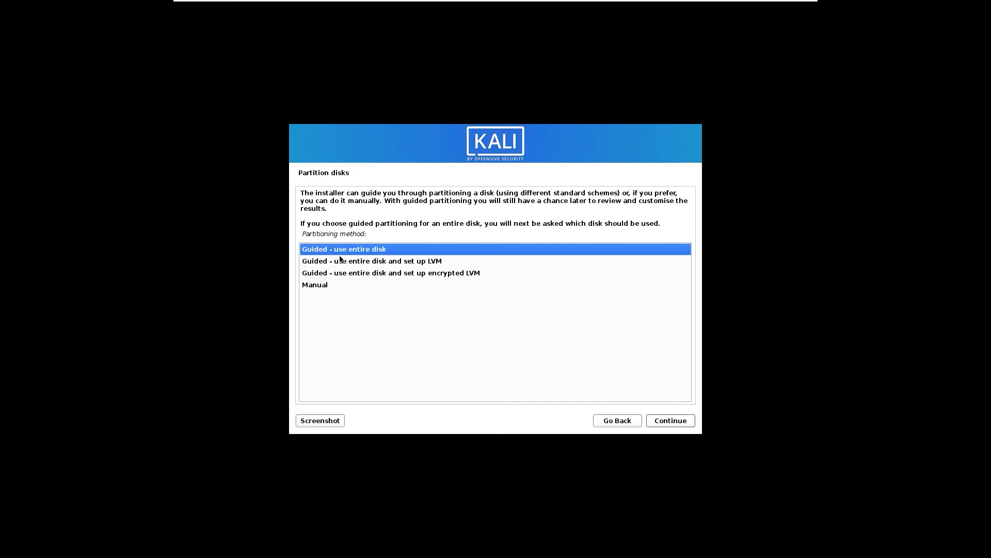
{"action": "left_click", "coordinate": [667, 420]}
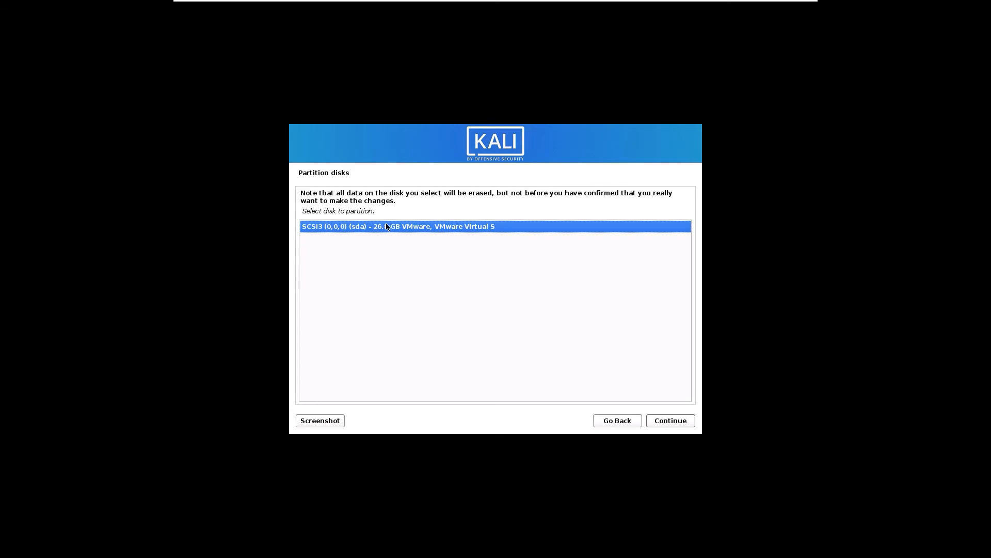
{"action": "left_click", "coordinate": [675, 423]}
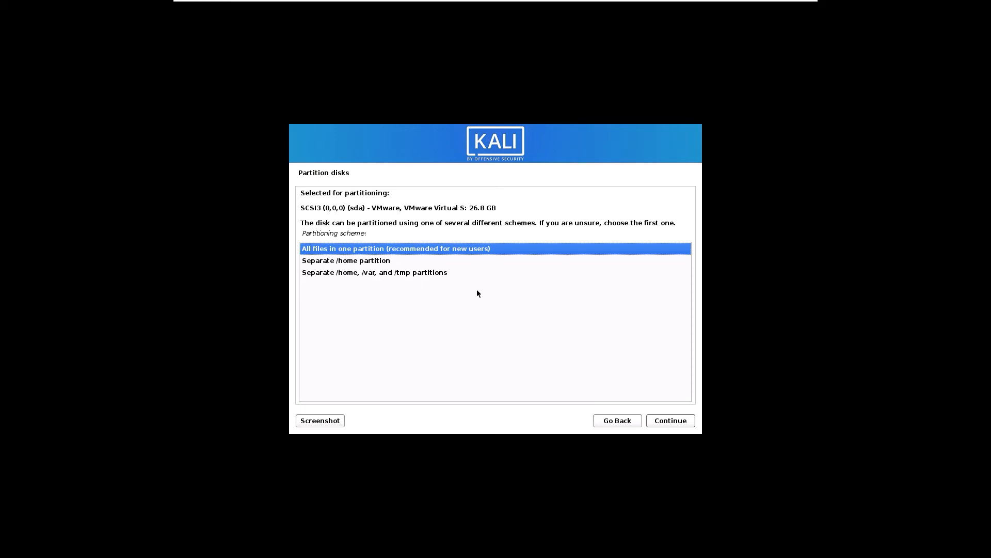
Step: Use the all-files-in-one-partition scheme and finish partitioning
{"action": "left_click", "coordinate": [389, 275]}
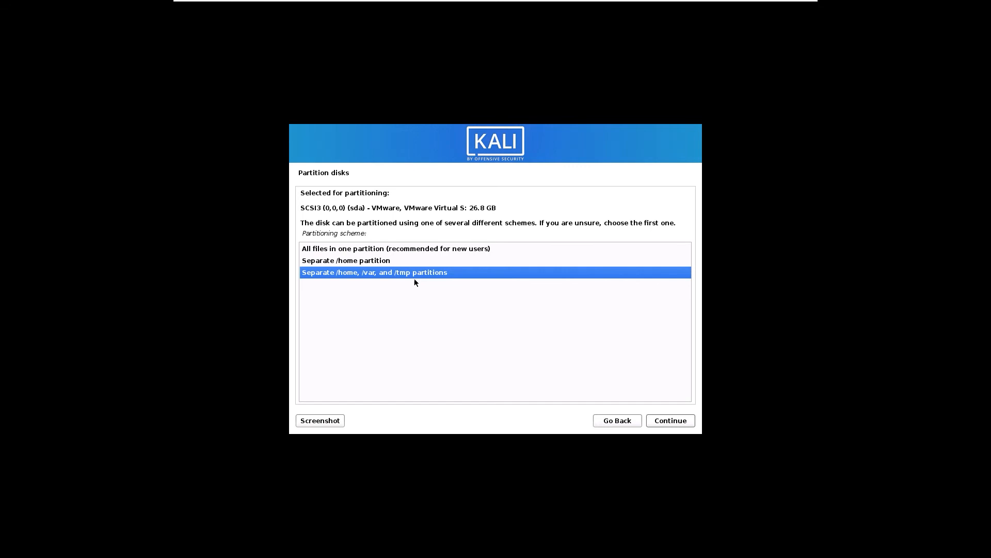
{"action": "left_click", "coordinate": [427, 249]}
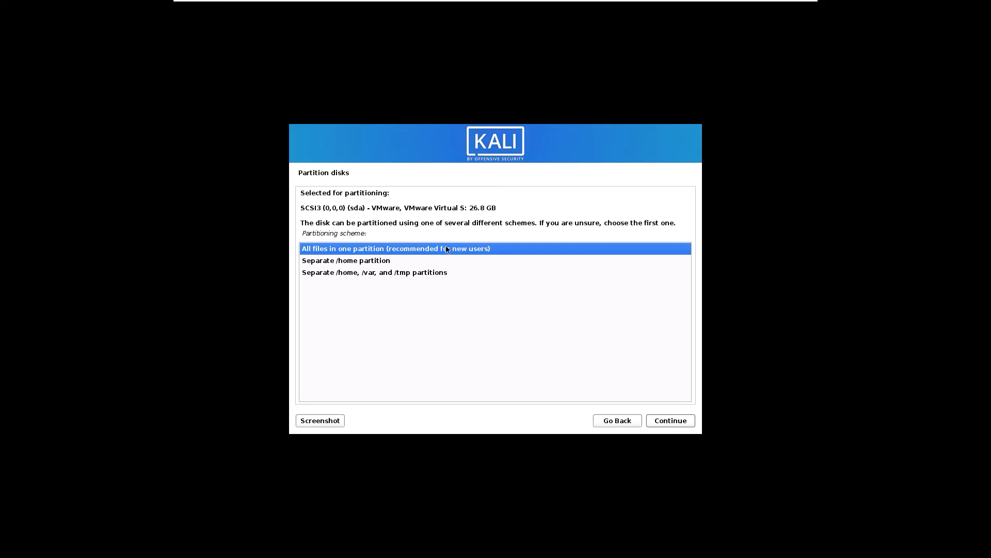
{"action": "left_click", "coordinate": [671, 422]}
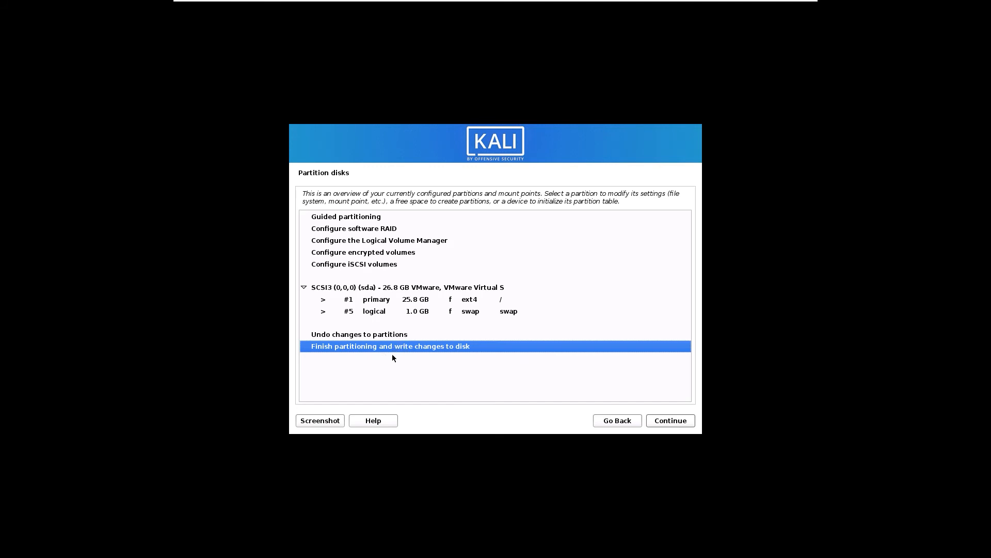
{"action": "left_click", "coordinate": [682, 425]}
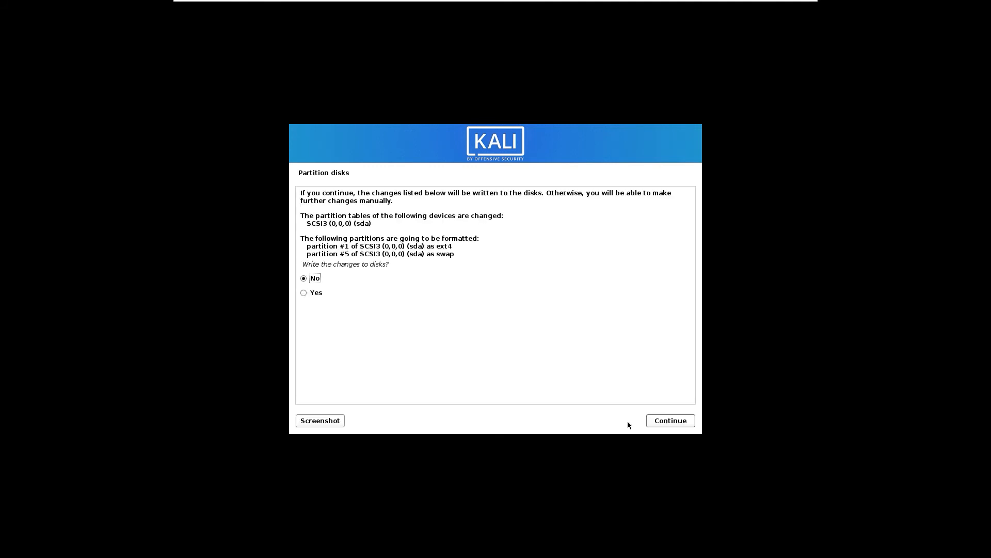
Step: Write the partition changes and install Kali with the large additional tools collection
{"action": "left_click", "coordinate": [312, 294]}
{"action": "left_click", "coordinate": [687, 422]}
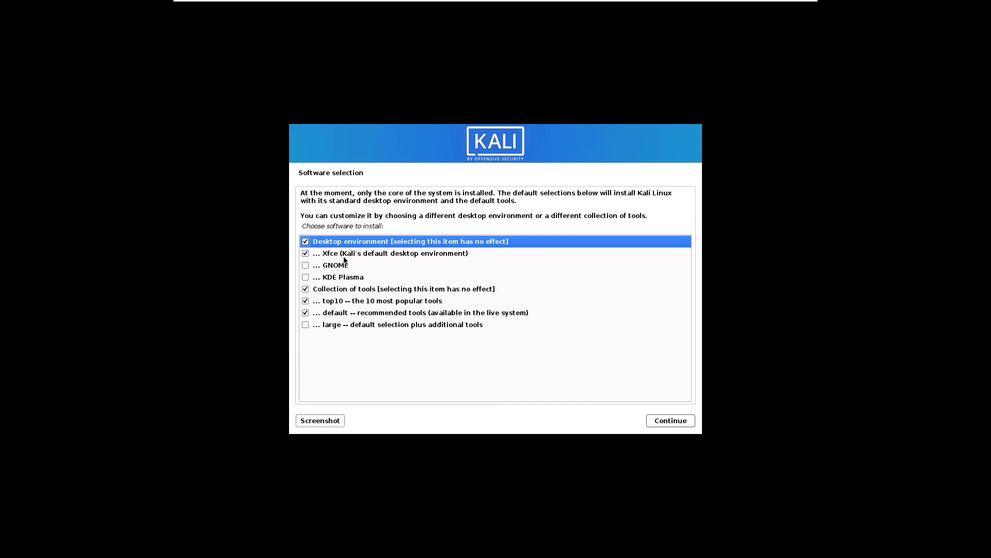
{"action": "left_click", "coordinate": [305, 325]}
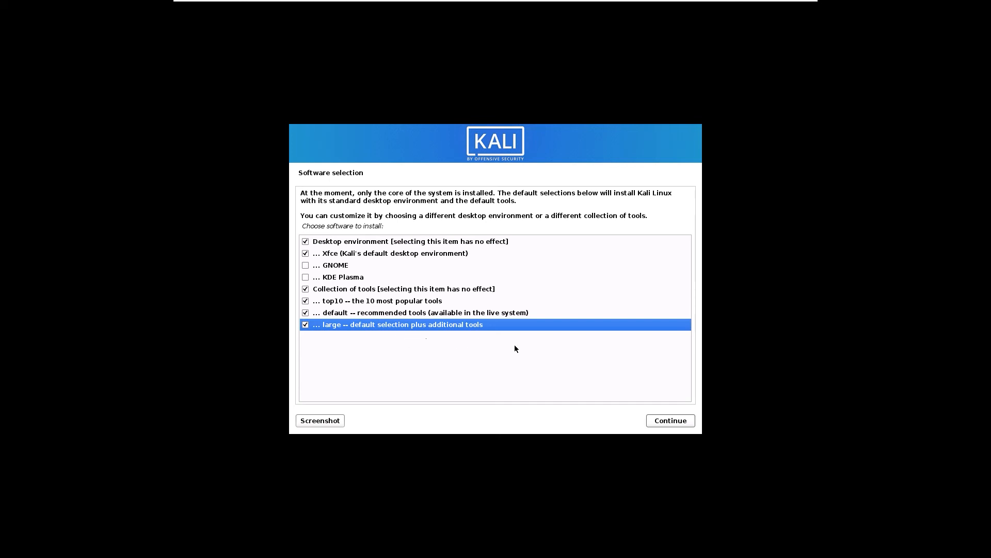
{"action": "left_click", "coordinate": [667, 420]}
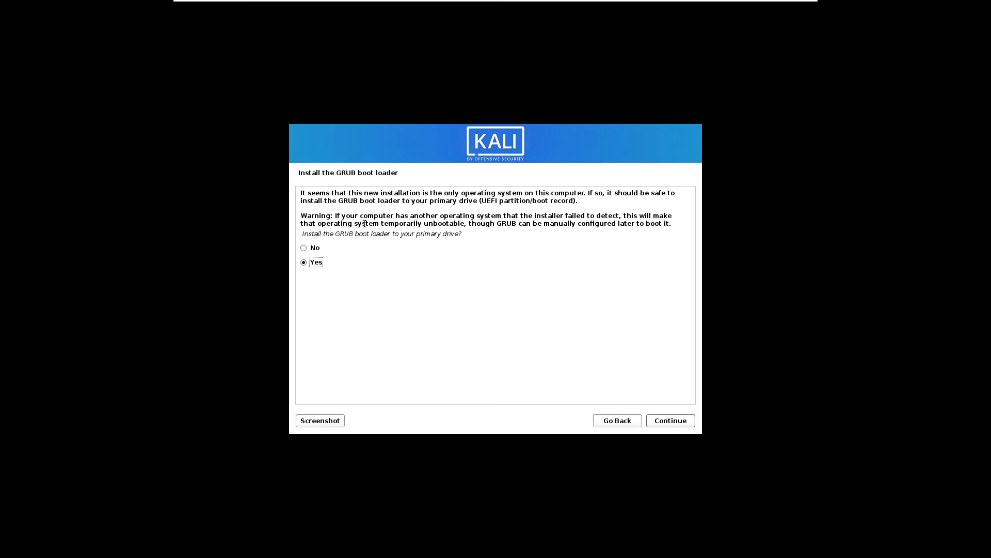
Step: Install GRUB to /dev/sda and complete the installation, rebooting into Kali
{"action": "left_click", "coordinate": [681, 423]}
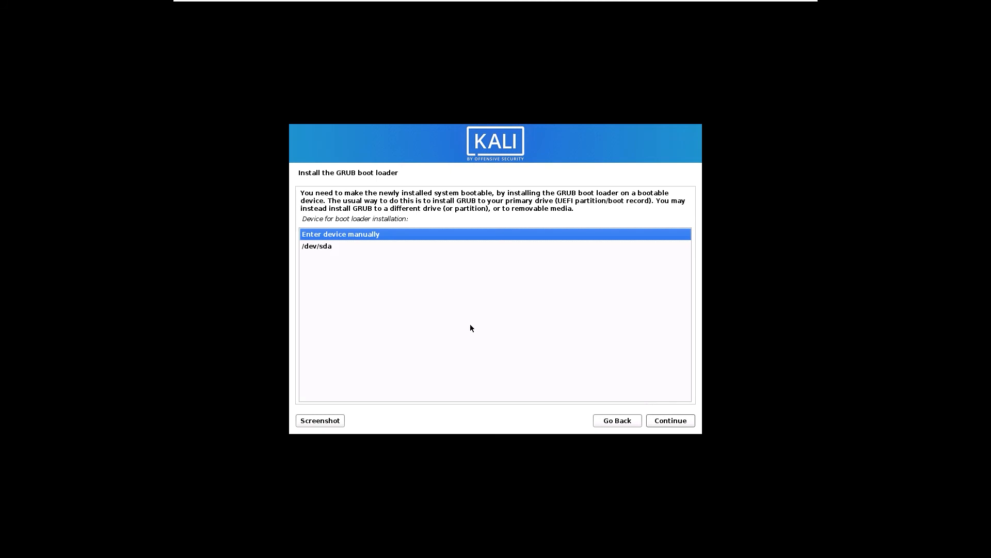
{"action": "left_click", "coordinate": [349, 247]}
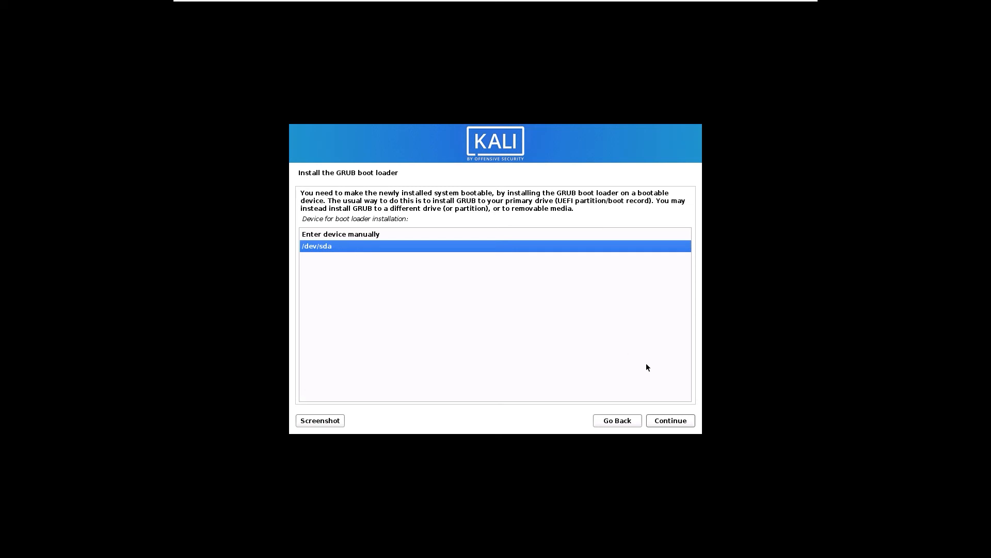
{"action": "left_click", "coordinate": [661, 423]}
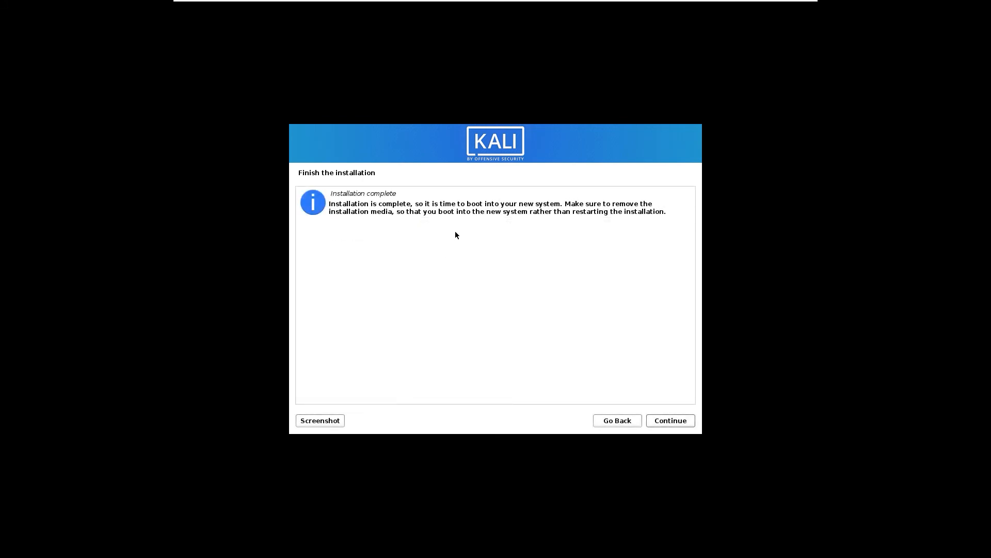
{"action": "left_click", "coordinate": [674, 419]}
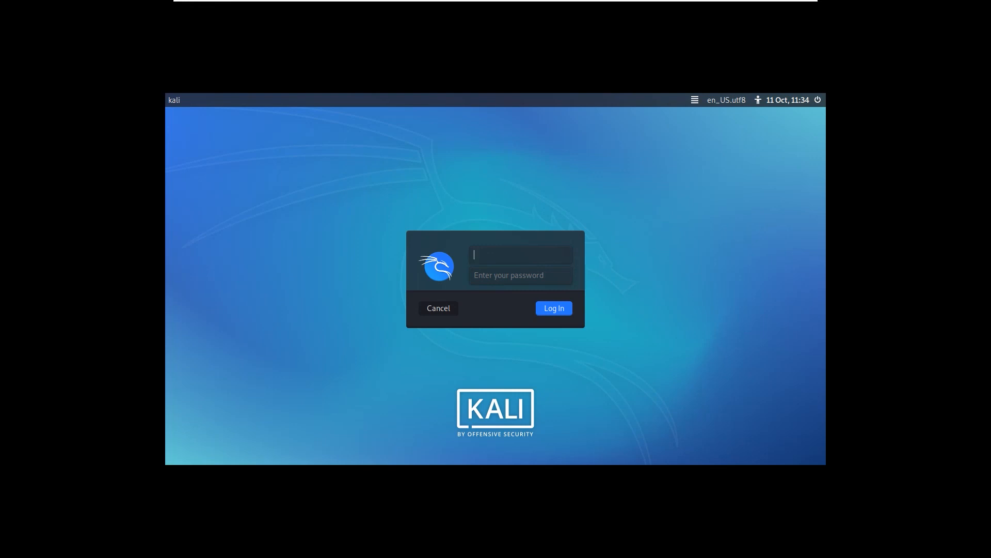
Step: Sign in with the new user's username and password and check the Xfce desktop's right-click menu
{"action": "type", "text": "dl9"}
{"action": "type", "text": "••••••••••"}
{"action": "key", "text": "Return"}
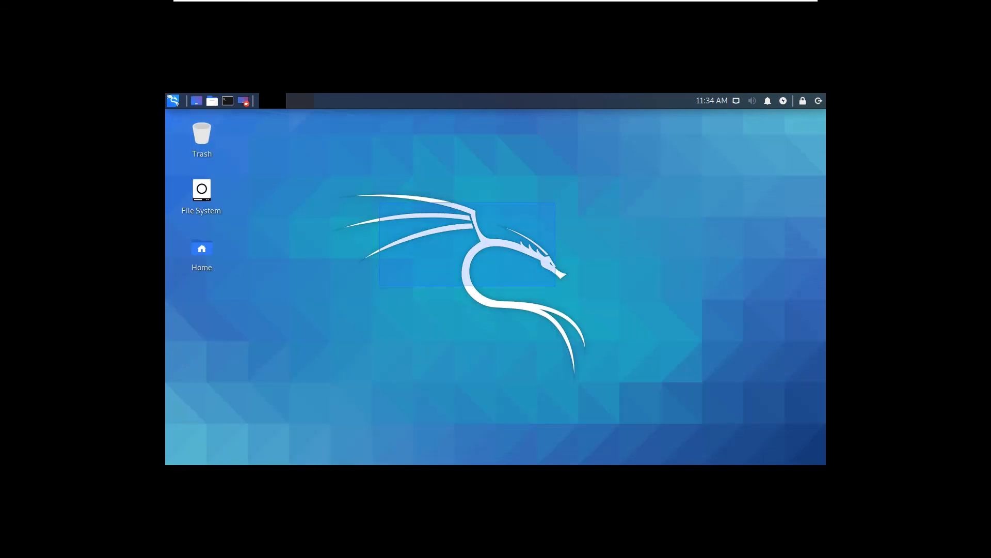
{"action": "right_click", "coordinate": [443, 206]}
{"action": "key", "text": "Escape"}
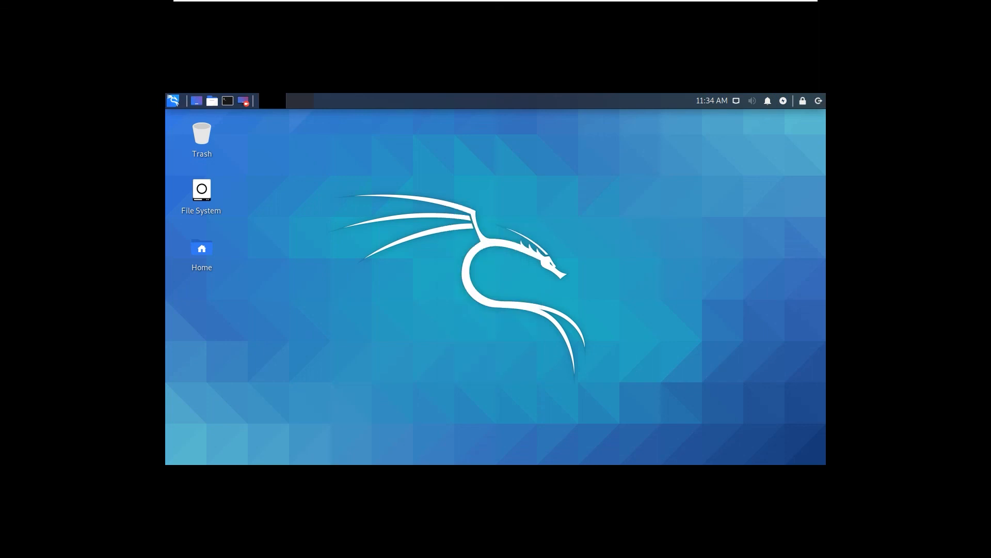